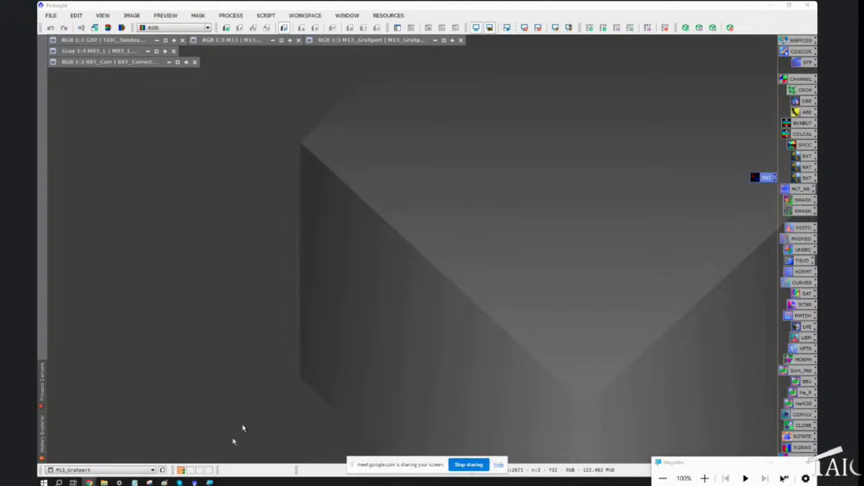
Step: Bring the Chrome window showing the graxpert.com homepage to the front
{"action": "mouse_move", "coordinate": [90, 483]}
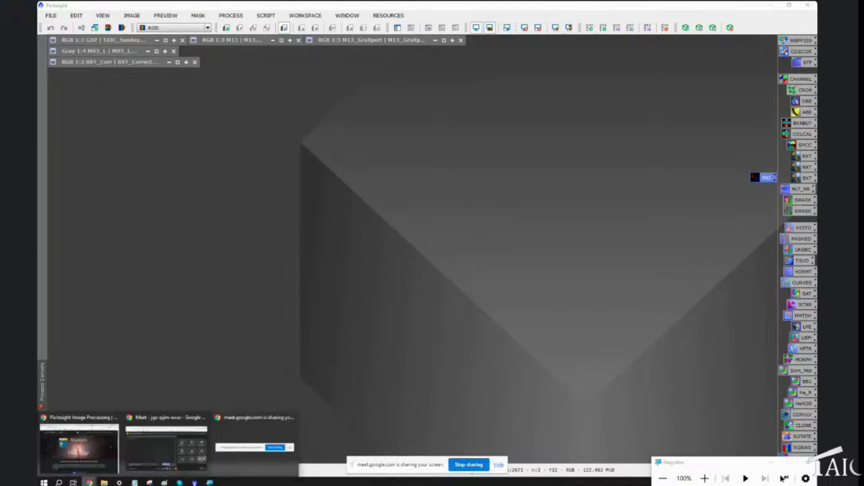
{"action": "left_click", "coordinate": [79, 448]}
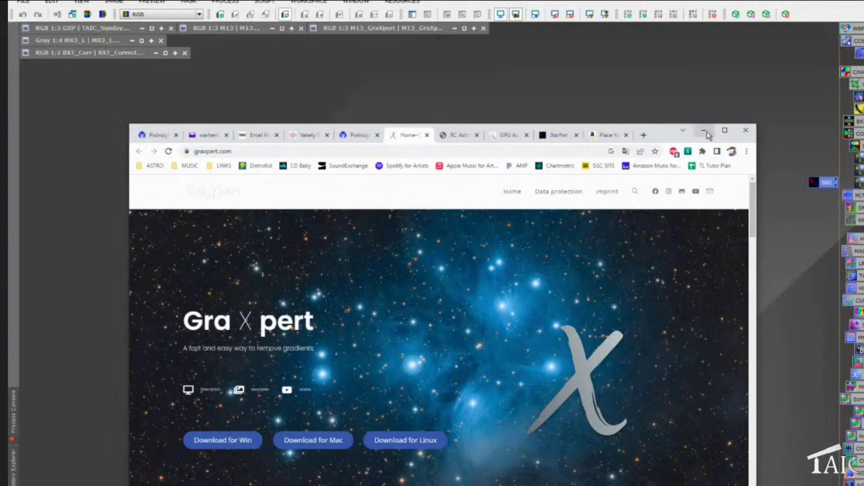
Step: Minimize Chrome to reveal the PixInsight workspace with the M13 and M83 windows
{"action": "left_click", "coordinate": [705, 132]}
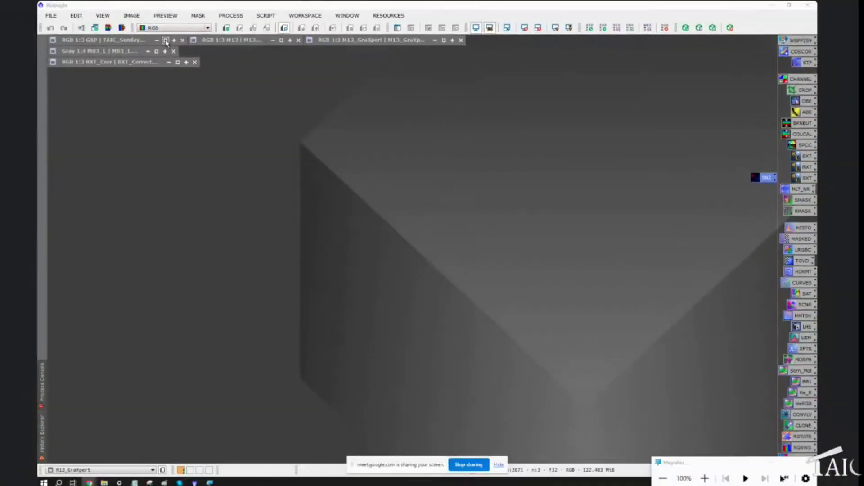
Step: Expand and auto-stretch TAIC_Sunday, shade it again, and cancel a Save As dialog
{"action": "left_click", "coordinate": [165, 40]}
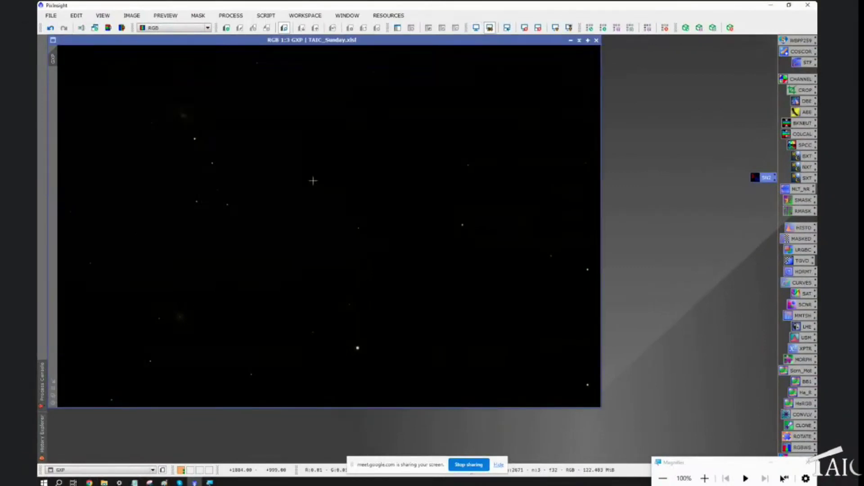
{"action": "key", "text": "ctrl+a"}
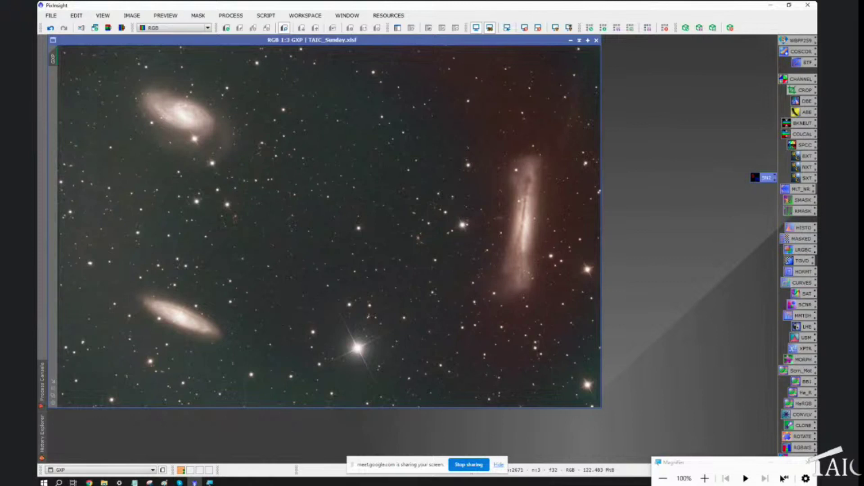
{"action": "left_click", "coordinate": [804, 101]}
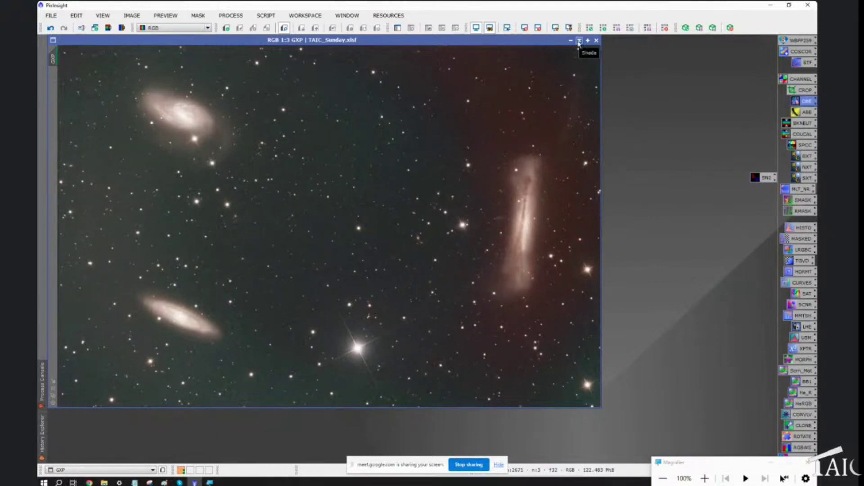
{"action": "left_click", "coordinate": [579, 42]}
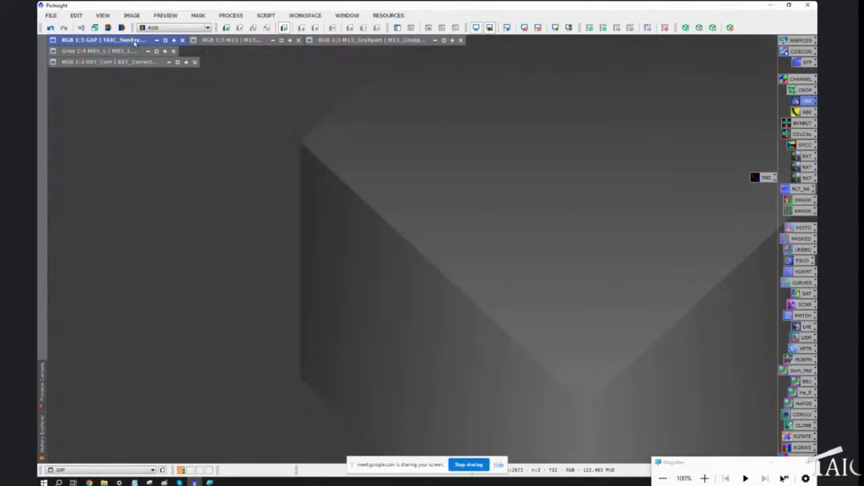
{"action": "key", "text": "ctrl+shift+s"}
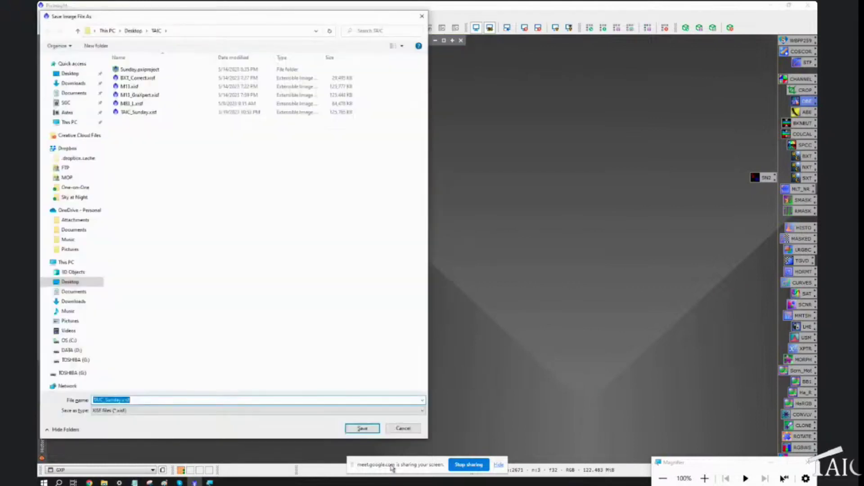
{"action": "key", "text": "Escape"}
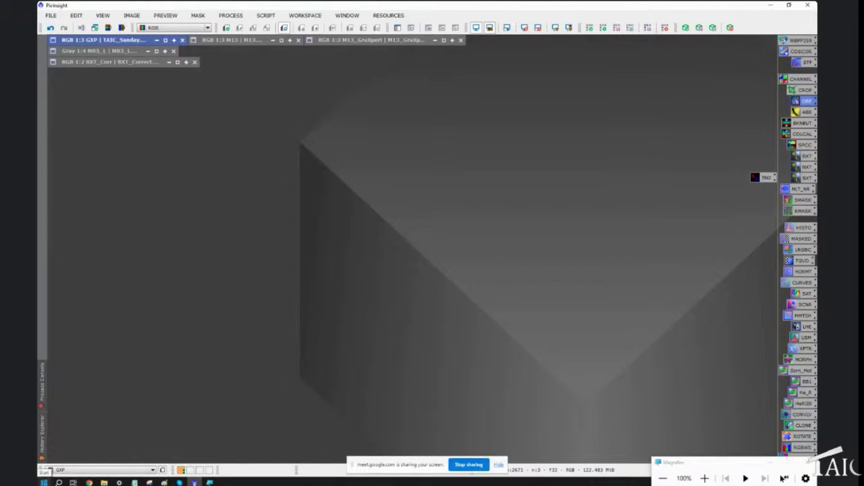
Step: Launch GraXpert-win64.exe by searching 'grax' in the Start menu
{"action": "left_click", "coordinate": [43, 483]}
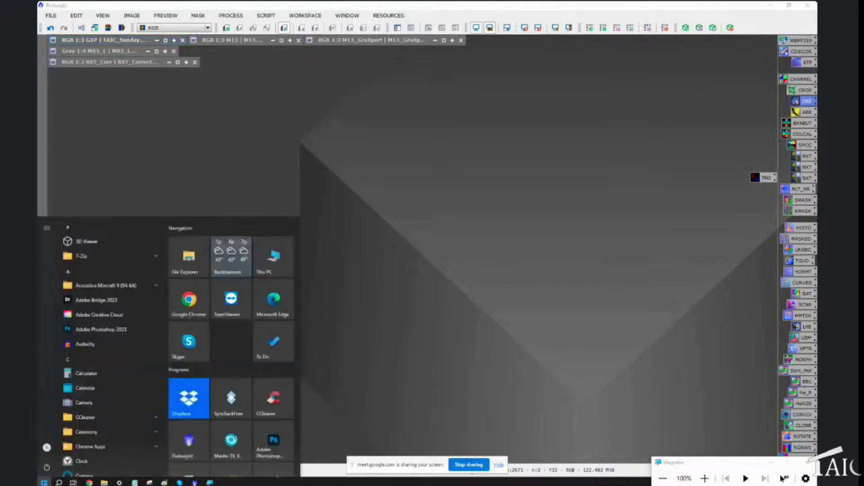
{"action": "type", "text": "gr"}
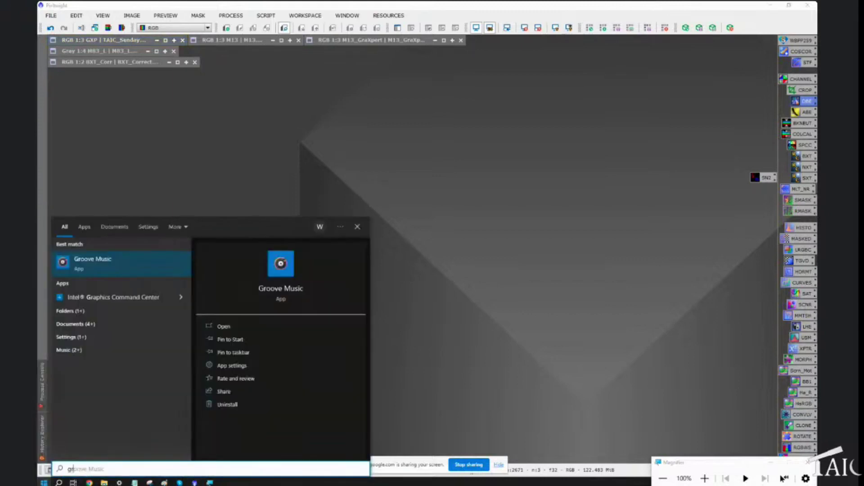
{"action": "type", "text": "ax"}
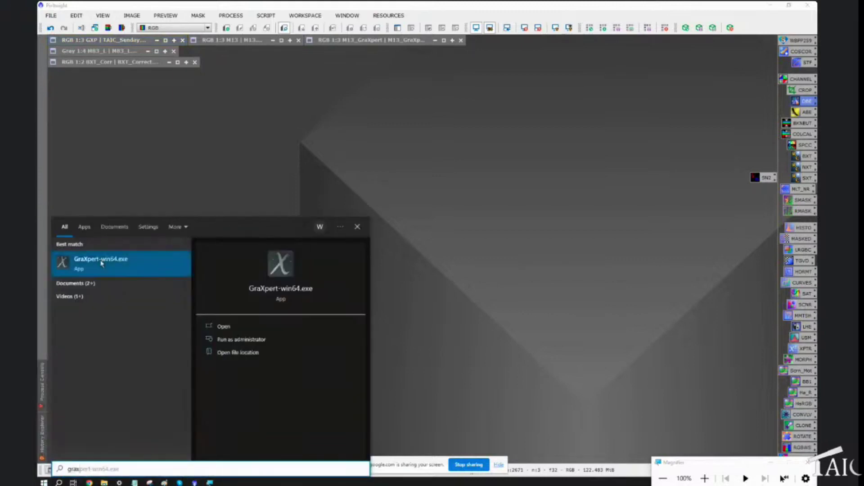
{"action": "left_click", "coordinate": [103, 265]}
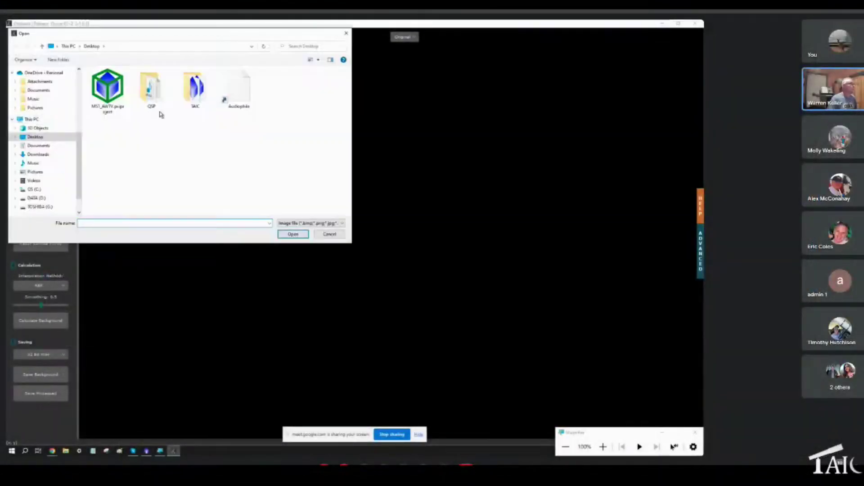
Step: Load TAIC_Sunday.xisf from the TAIC folder and try no stretch, then 10% Bg, 3 sigma
{"action": "double_click", "coordinate": [151, 92]}
{"action": "double_click", "coordinate": [115, 117]}
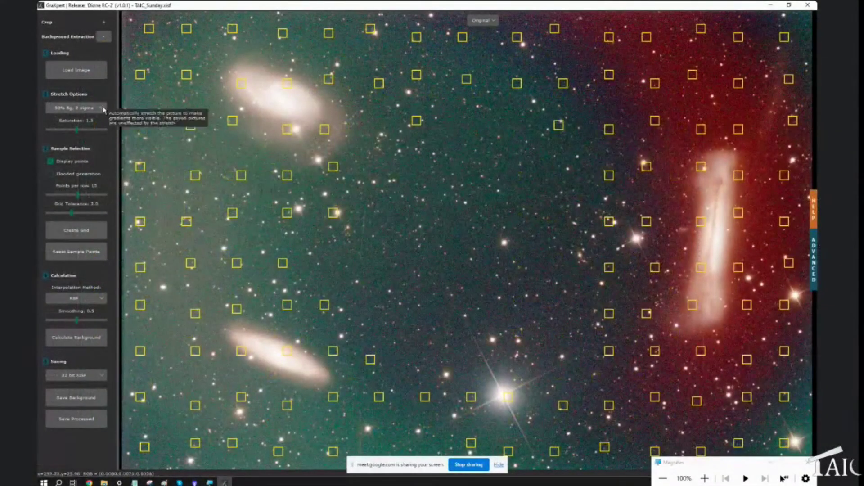
{"action": "left_click", "coordinate": [103, 109]}
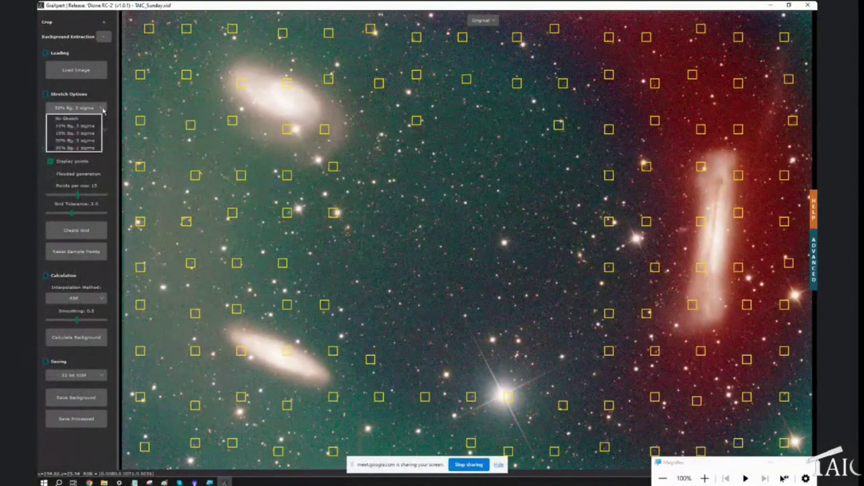
{"action": "left_click", "coordinate": [82, 119]}
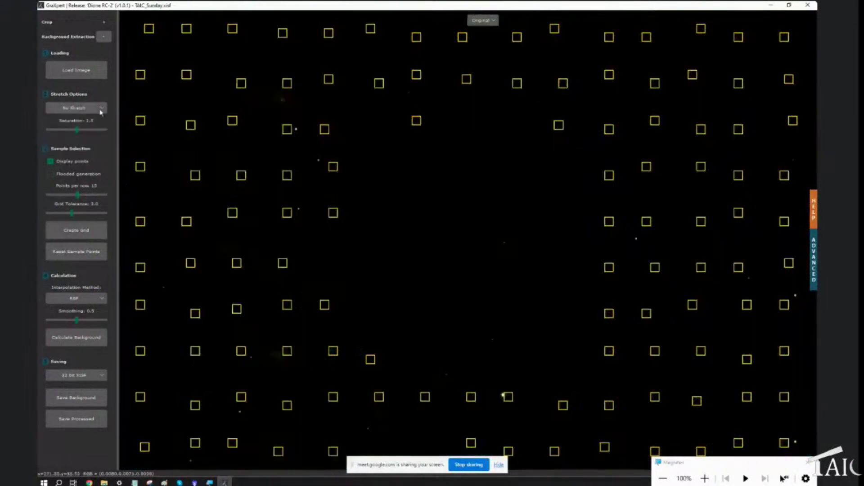
{"action": "left_click", "coordinate": [100, 110]}
{"action": "left_click", "coordinate": [85, 126]}
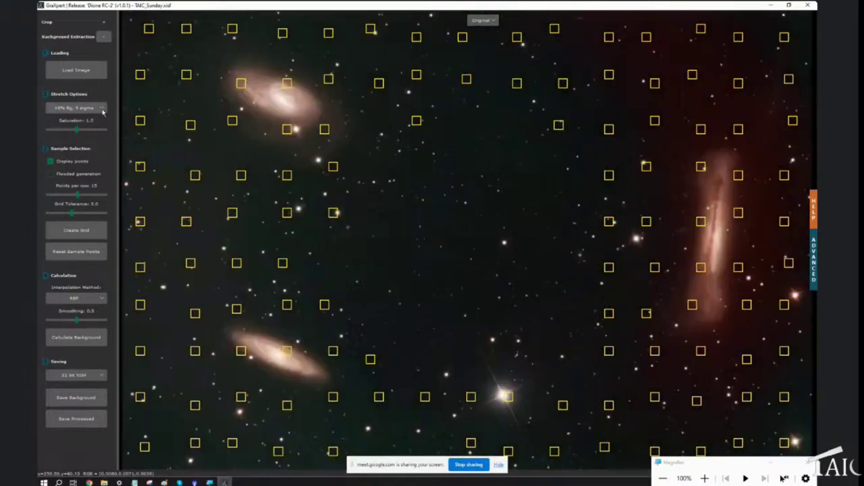
Step: Settle on the 20% Bg, 3 sigma stretch and regenerate the sample point grid
{"action": "left_click", "coordinate": [86, 108]}
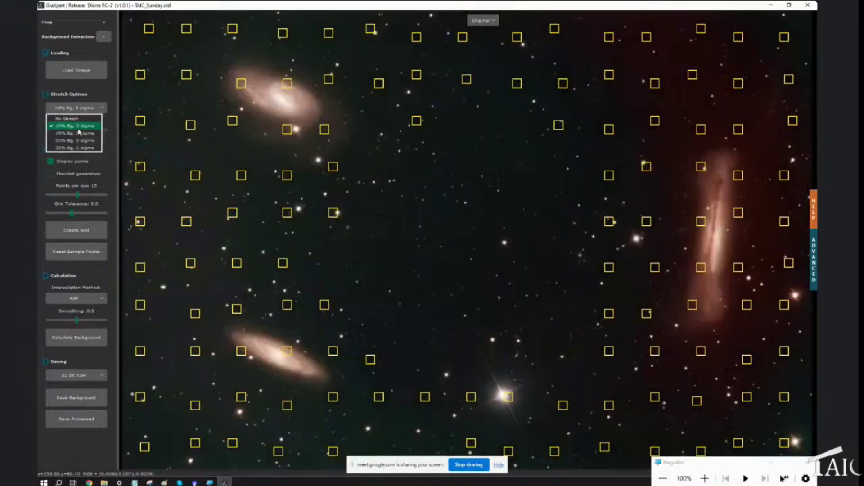
{"action": "left_click", "coordinate": [80, 127]}
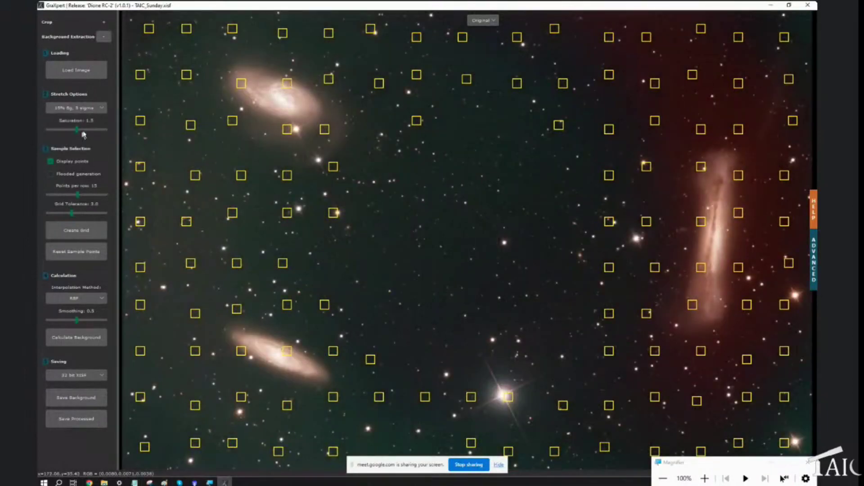
{"action": "left_click", "coordinate": [78, 108]}
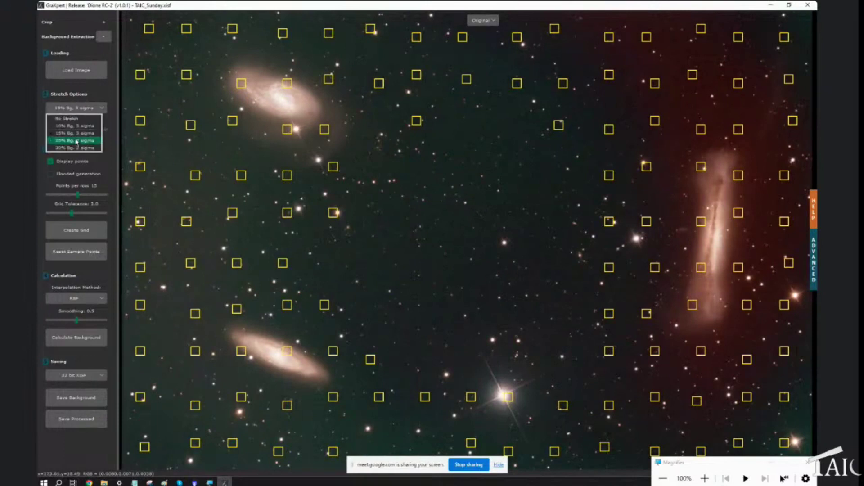
{"action": "left_click", "coordinate": [77, 141]}
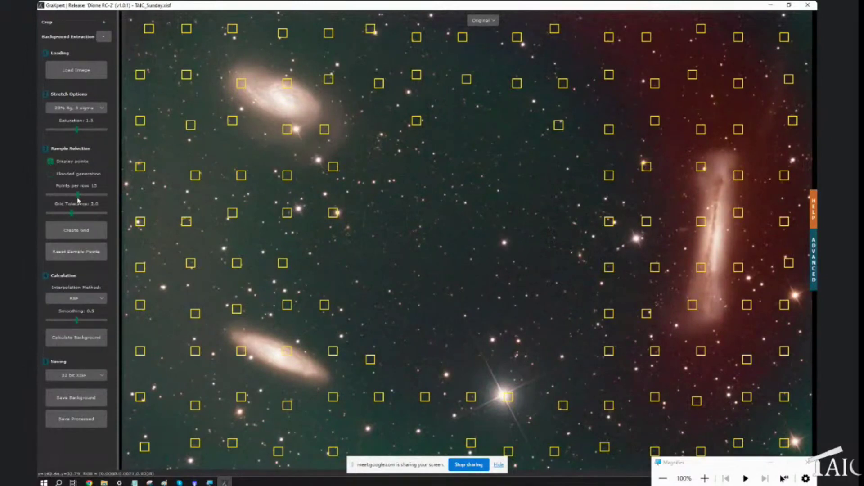
{"action": "key", "text": "ctrl"}
{"action": "left_click", "coordinate": [76, 233]}
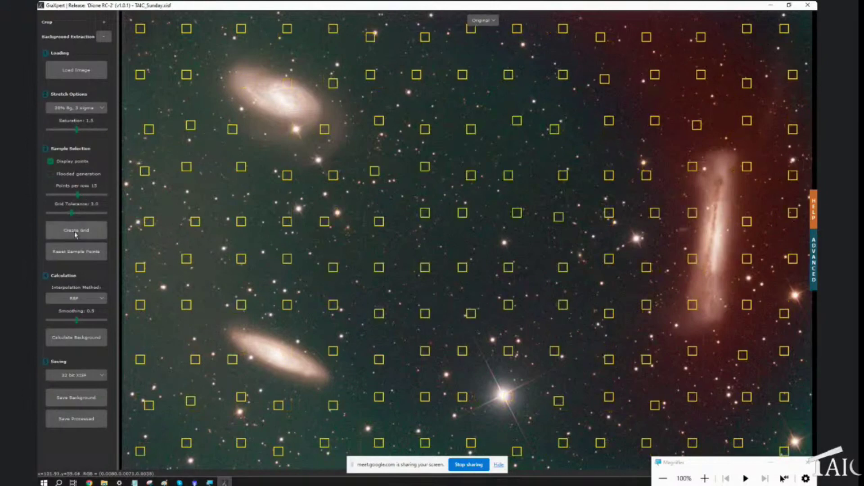
Step: Recreate the grid of yellow sample points over the full TAIC_Sunday frame
{"action": "left_click", "coordinate": [76, 233]}
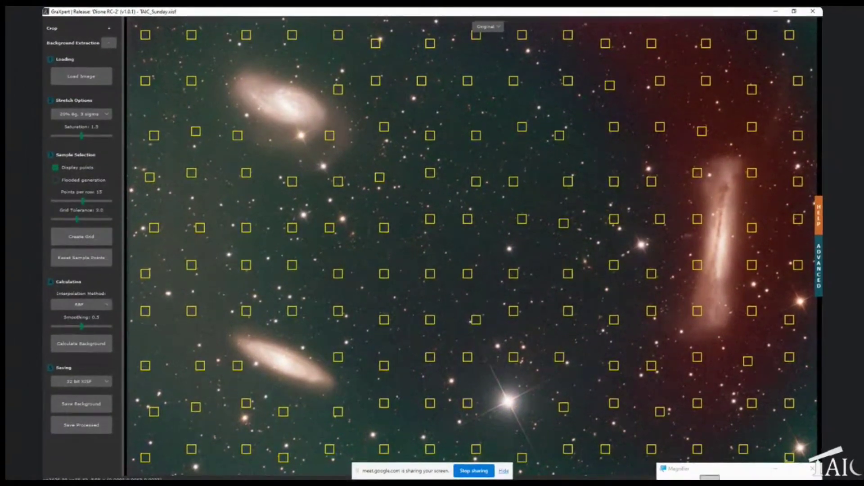
{"action": "key", "text": "super+plus"}
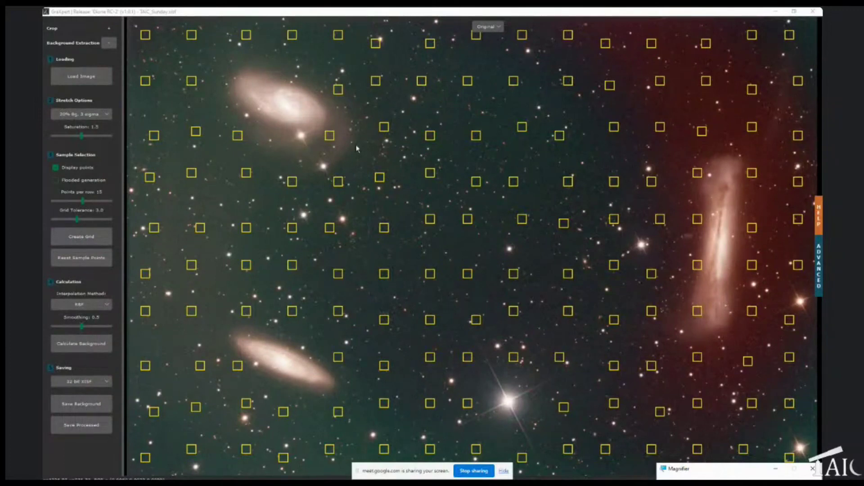
Step: Shift one sample point onto empty sky and delete the eight samples on the edge-on galaxy
{"action": "left_click_drag", "start_coordinate": [340, 89], "coordinate": [345, 73]}
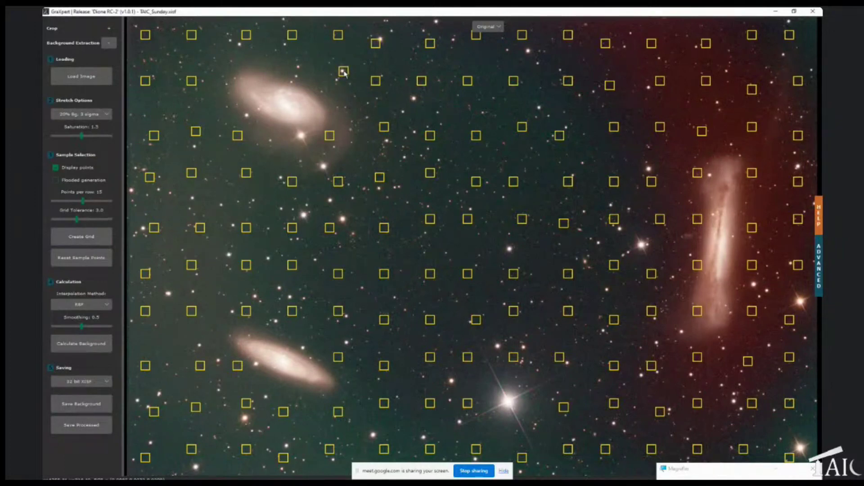
{"action": "left_click_drag", "start_coordinate": [345, 73], "coordinate": [355, 78]}
{"action": "right_click", "coordinate": [698, 266]}
{"action": "right_click", "coordinate": [745, 257]}
{"action": "right_click", "coordinate": [733, 226]}
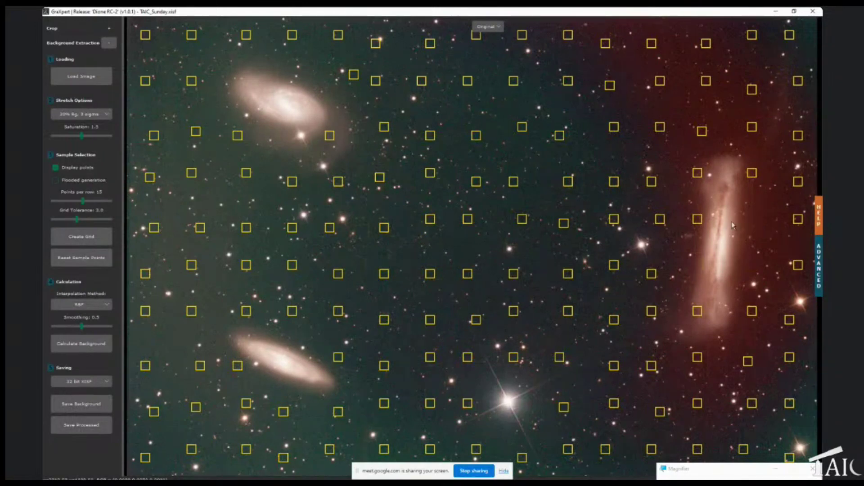
{"action": "right_click", "coordinate": [703, 221]}
{"action": "right_click", "coordinate": [697, 174]}
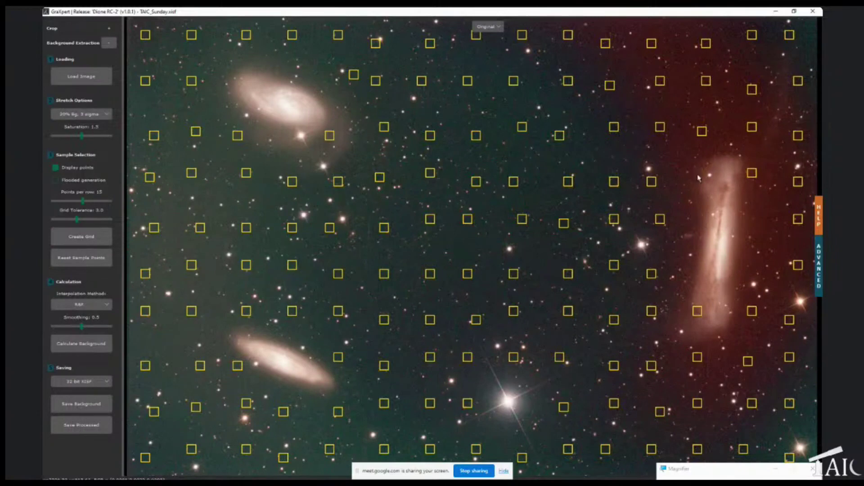
{"action": "right_click", "coordinate": [752, 174]}
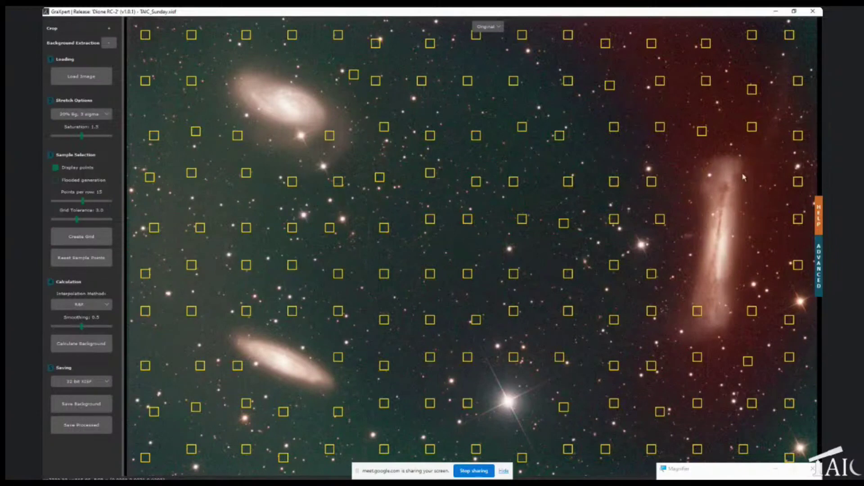
{"action": "right_click", "coordinate": [693, 361]}
{"action": "right_click", "coordinate": [698, 315]}
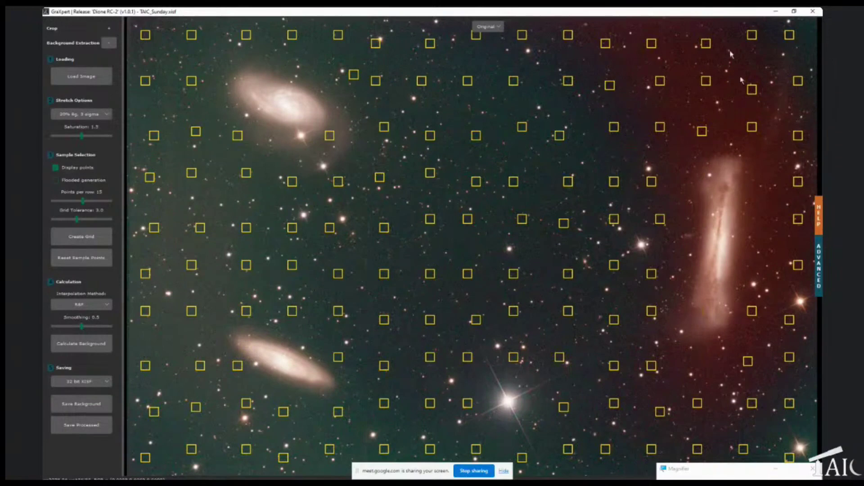
Step: Add five sample points in the red background near the right edge and upper right
{"action": "left_click", "coordinate": [786, 200]}
{"action": "left_click", "coordinate": [783, 249]}
{"action": "left_click", "coordinate": [683, 142]}
{"action": "left_click", "coordinate": [668, 105]}
{"action": "left_click", "coordinate": [679, 67]}
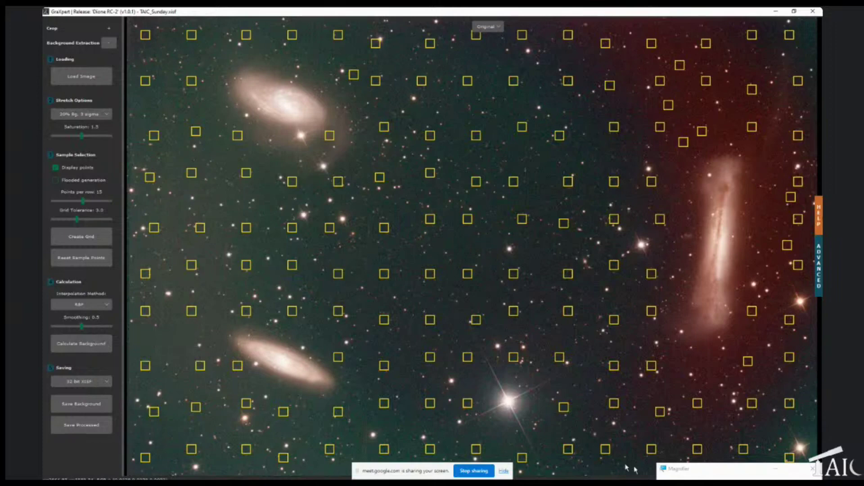
Step: Zoom in and list the RBF, Splines and Kriging interpolation methods
{"action": "key", "text": "super+plus"}
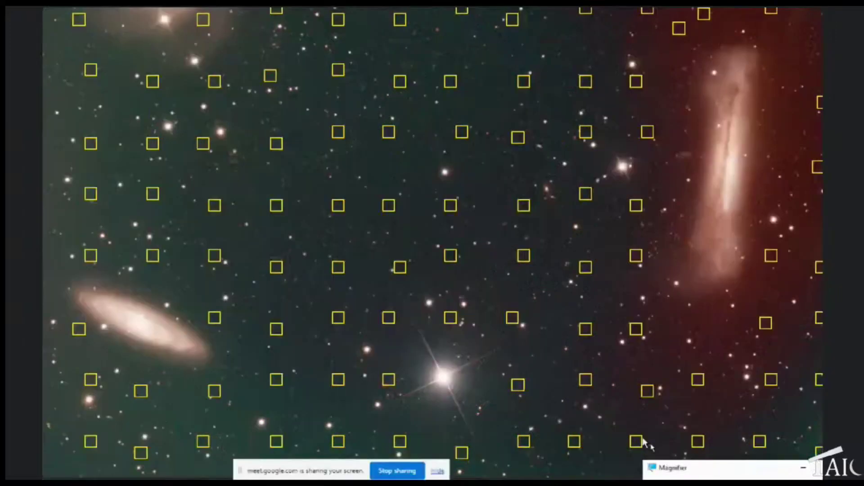
{"action": "key", "text": "super+plus"}
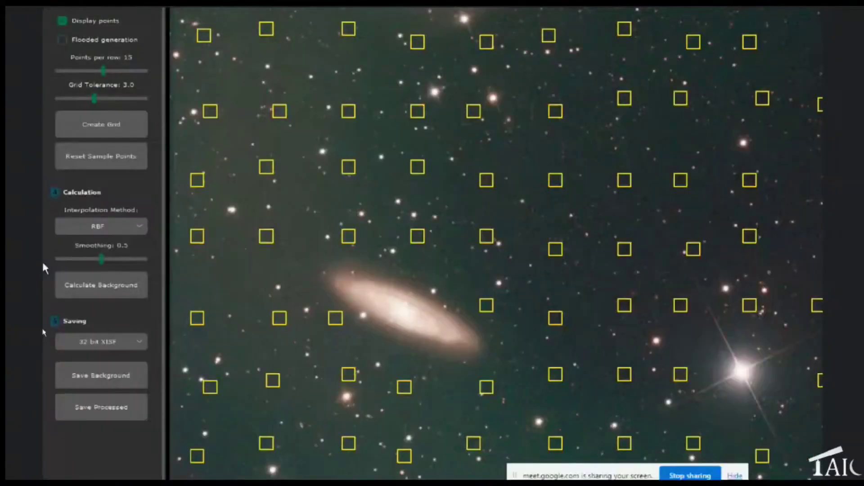
{"action": "left_click", "coordinate": [140, 227]}
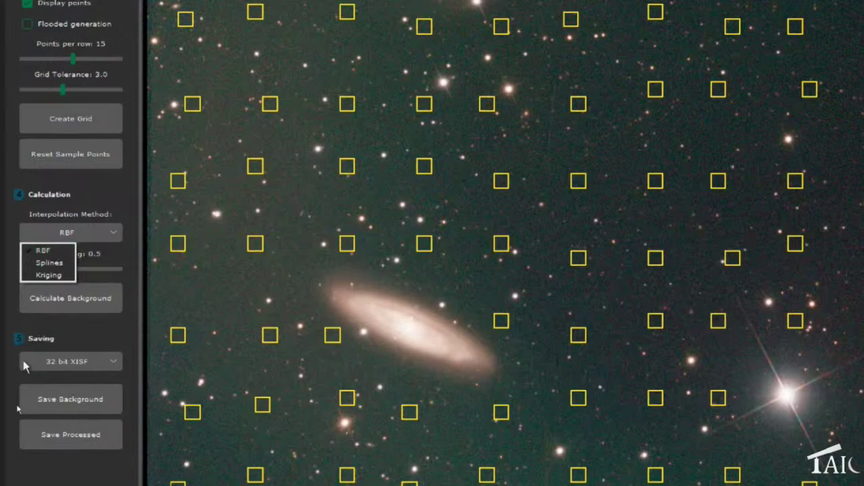
Step: Keep RBF interpolation and calculate the background model to subtract the red gradient
{"action": "left_click", "coordinate": [100, 300]}
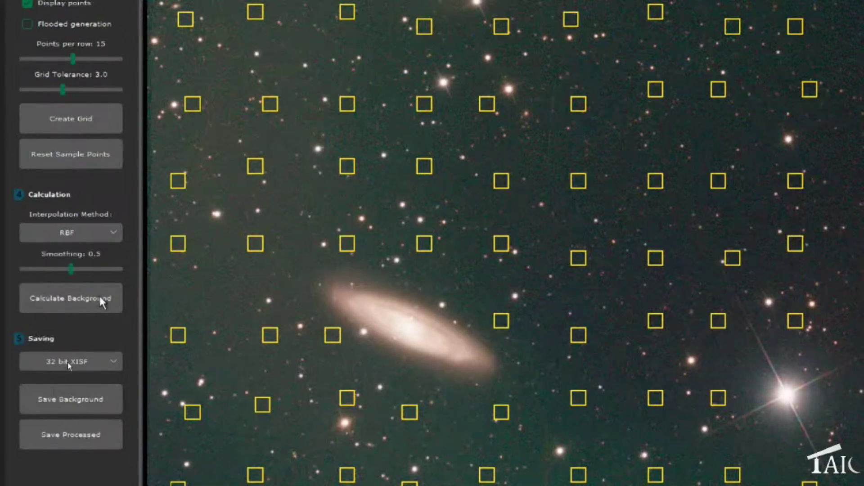
{"action": "left_click", "coordinate": [101, 300]}
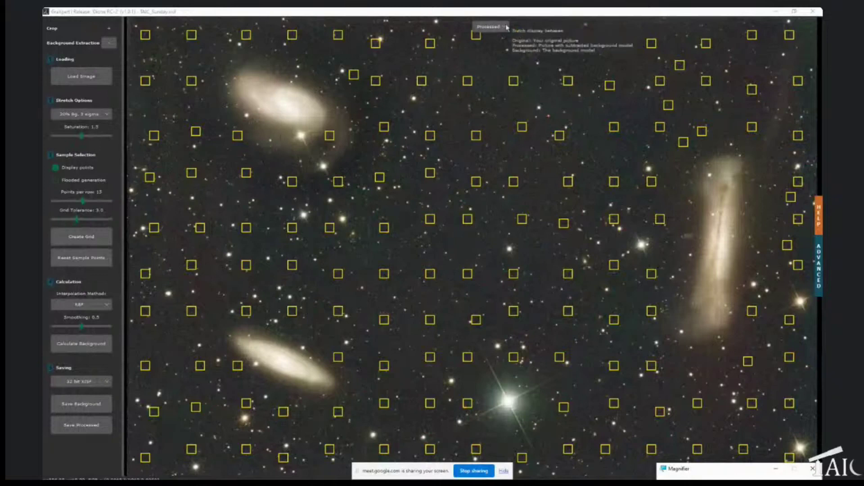
Step: Toggle the display between Original and Processed, then show the Background model
{"action": "left_click", "coordinate": [506, 27]}
{"action": "left_click", "coordinate": [499, 39]}
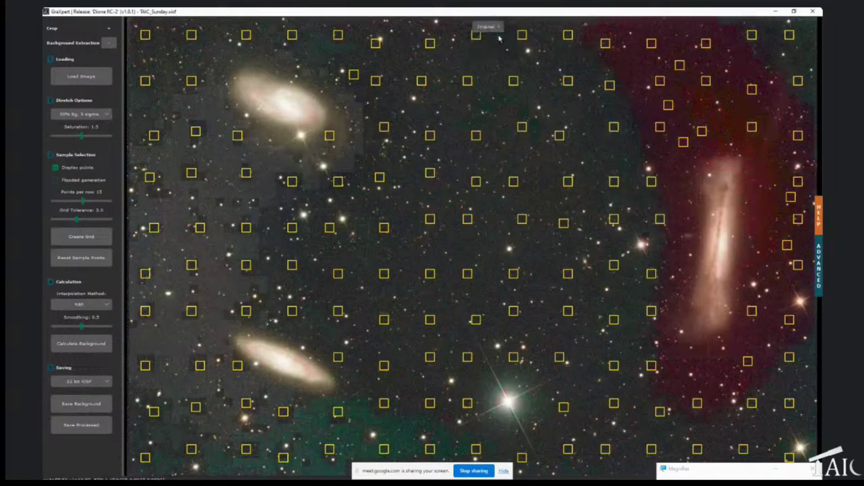
{"action": "left_click", "coordinate": [500, 28]}
{"action": "left_click", "coordinate": [495, 45]}
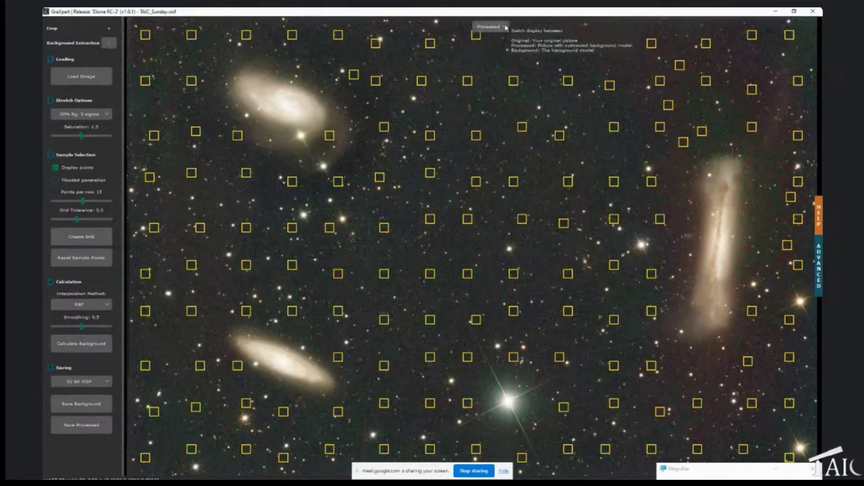
{"action": "left_click", "coordinate": [505, 28]}
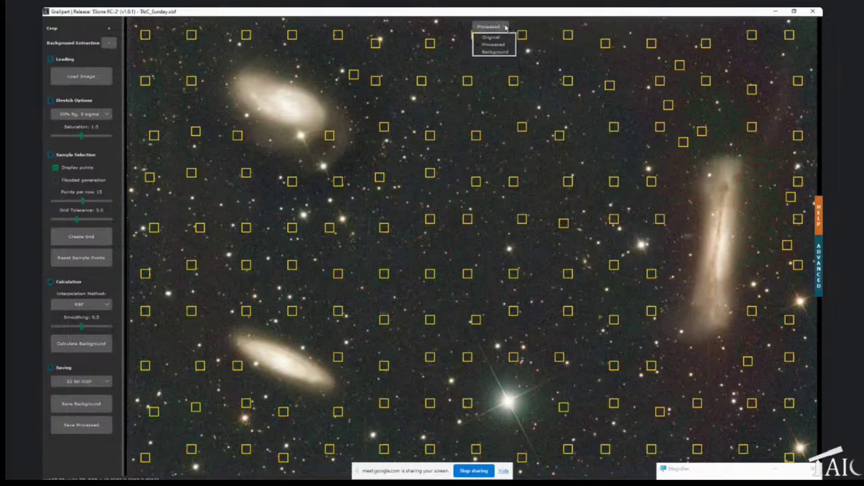
{"action": "left_click", "coordinate": [498, 53]}
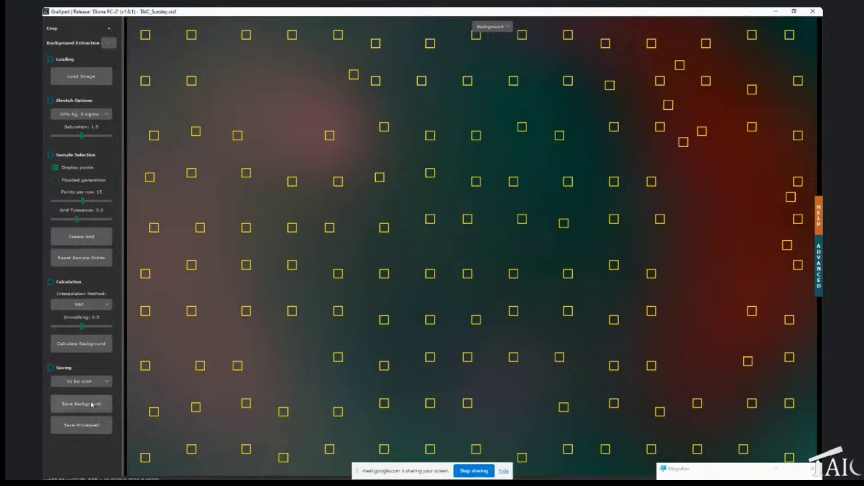
Step: Compare the Original view against the background-subtracted Processed view, finishing on Processed
{"action": "left_click", "coordinate": [506, 27]}
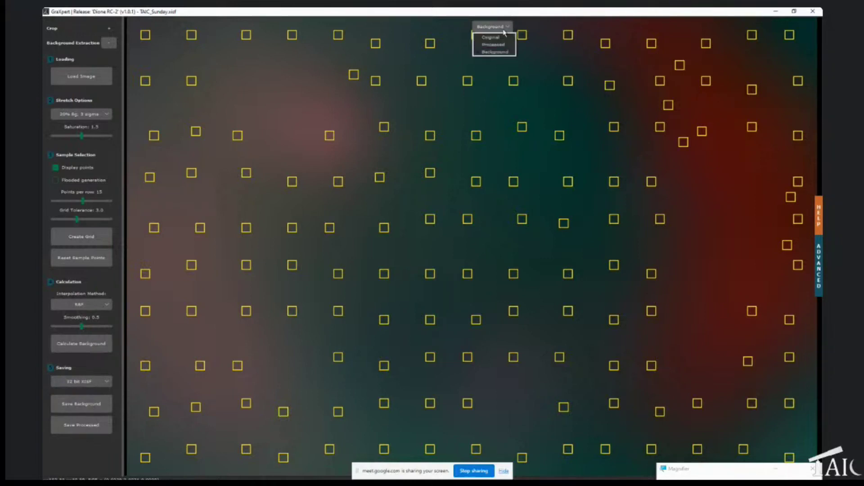
{"action": "left_click", "coordinate": [494, 37]}
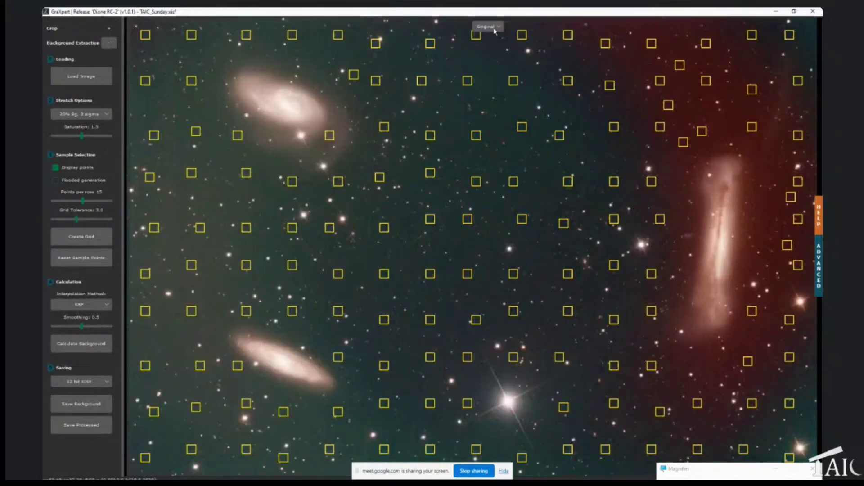
{"action": "left_click", "coordinate": [494, 29]}
{"action": "left_click", "coordinate": [495, 46]}
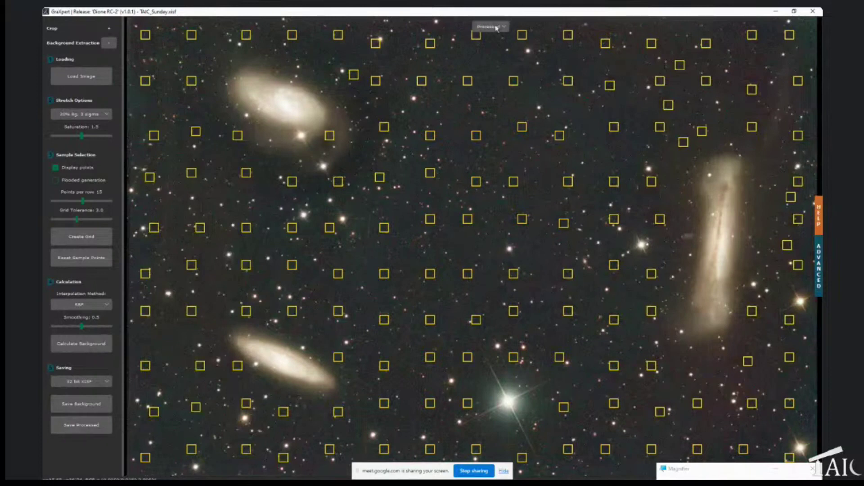
Step: Save the corrected image as Processed.xisf in the TAIC folder and review the saving formats
{"action": "left_click", "coordinate": [76, 426]}
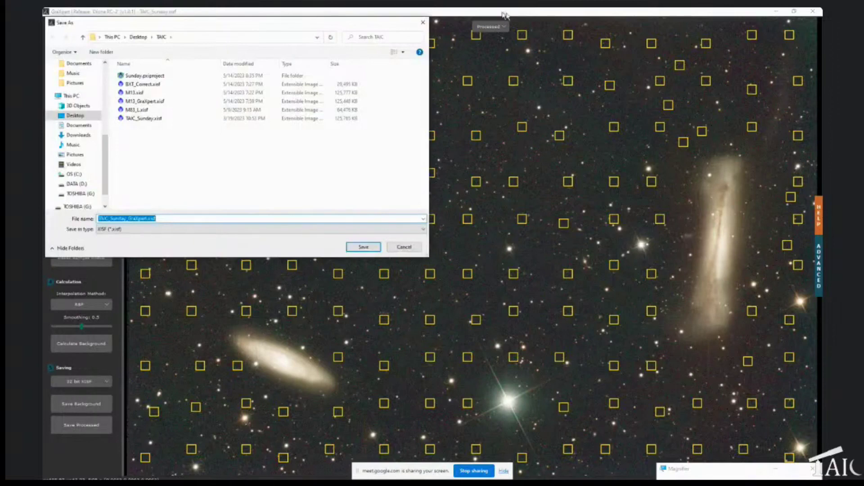
{"action": "type", "text": "Processed"}
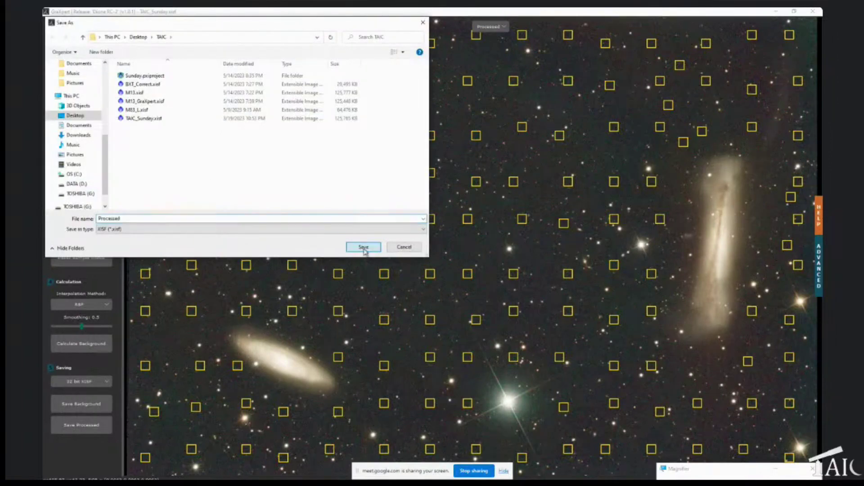
{"action": "left_click", "coordinate": [364, 247]}
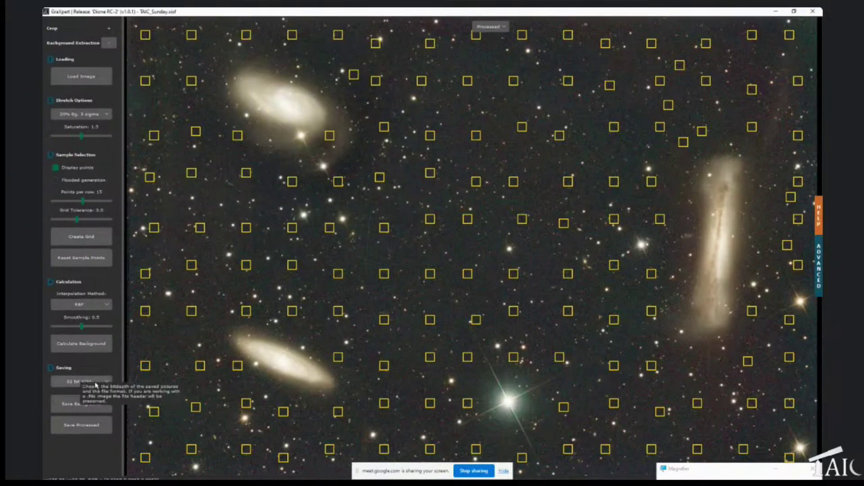
{"action": "left_click", "coordinate": [108, 383]}
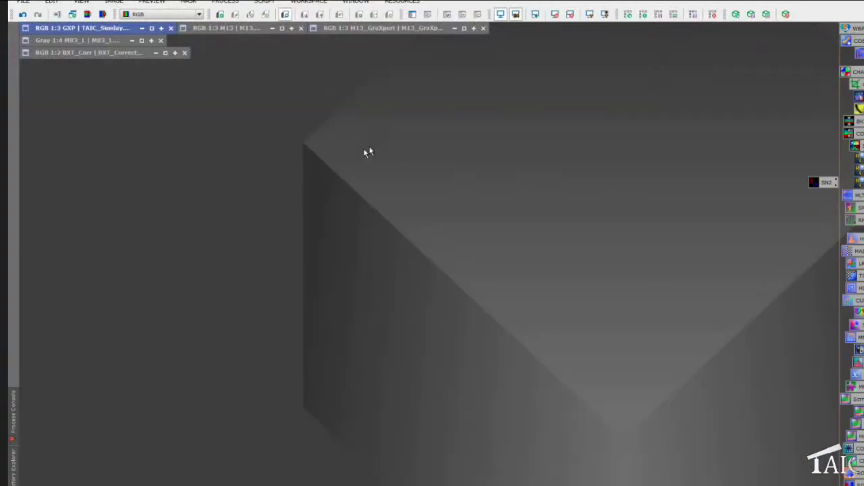
{"action": "key", "text": "ctrl+o"}
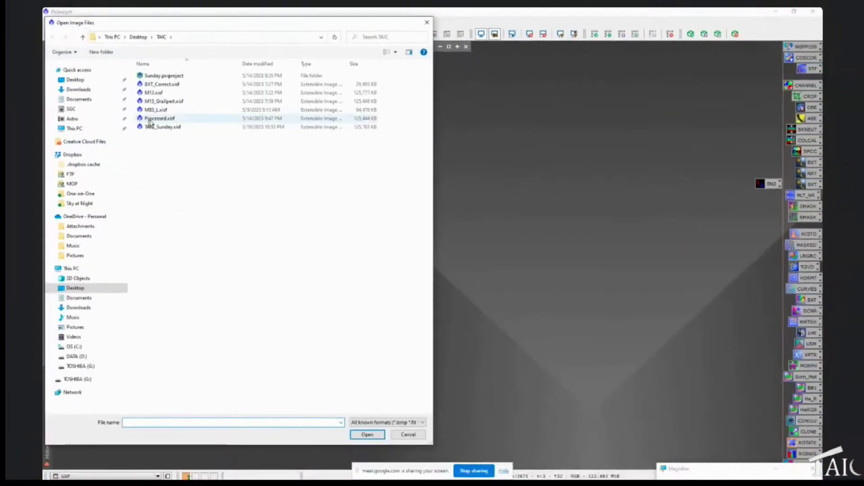
Step: Open Processed.xisf from the TAIC folder, zoom in and fit the window to the image
{"action": "double_click", "coordinate": [150, 119]}
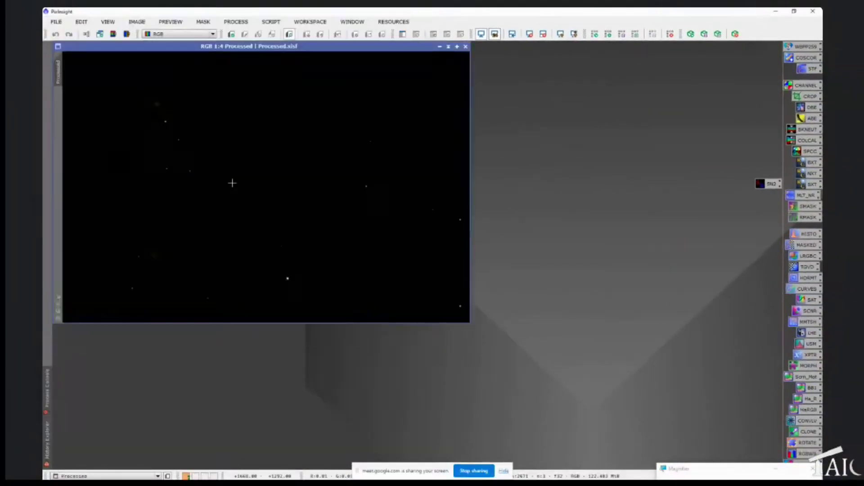
{"action": "scroll", "coordinate": [232, 183], "scroll_direction": "up", "scroll_amount": 1}
{"action": "key", "text": "ctrl+f"}
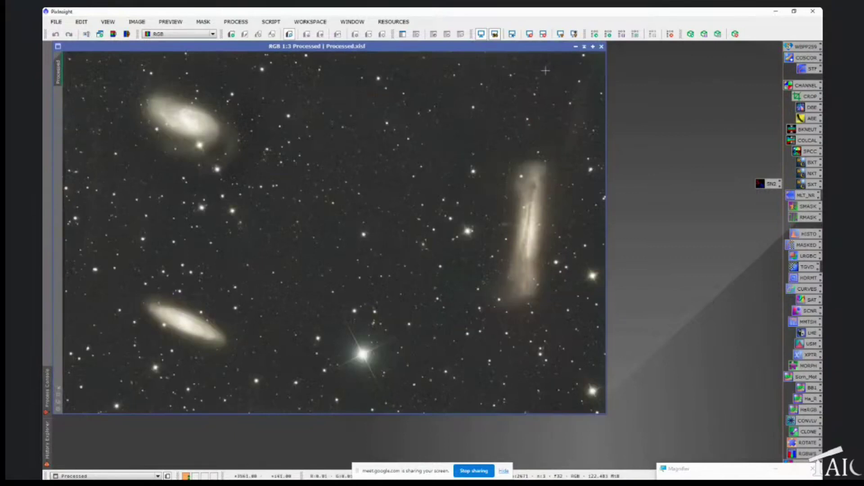
Step: Apply STF AutoStretch to Processed and zoom to inspect the neutral, gradient-free sky
{"action": "left_click", "coordinate": [574, 35]}
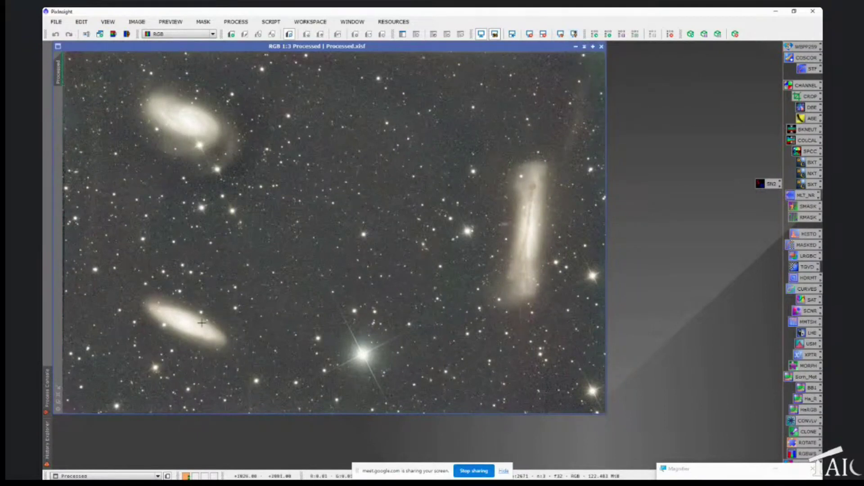
{"action": "scroll", "coordinate": [77, 298], "scroll_direction": "down", "scroll_amount": 1}
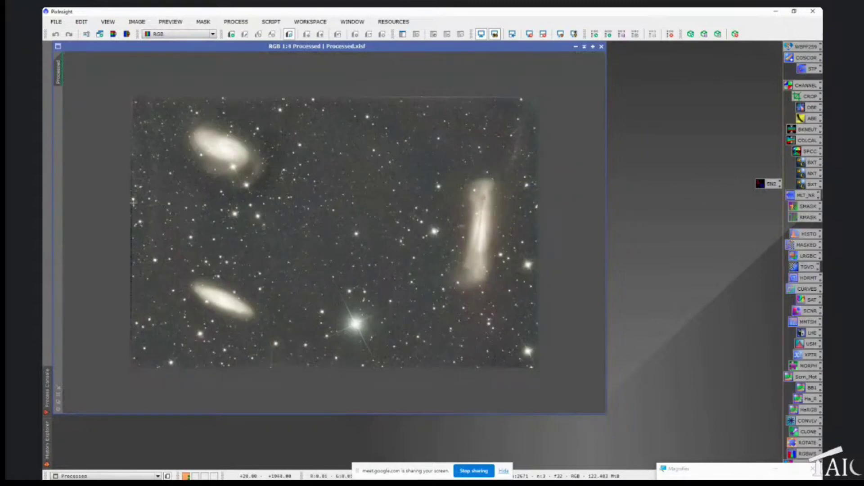
{"action": "scroll", "coordinate": [73, 243], "scroll_direction": "up", "scroll_amount": 1}
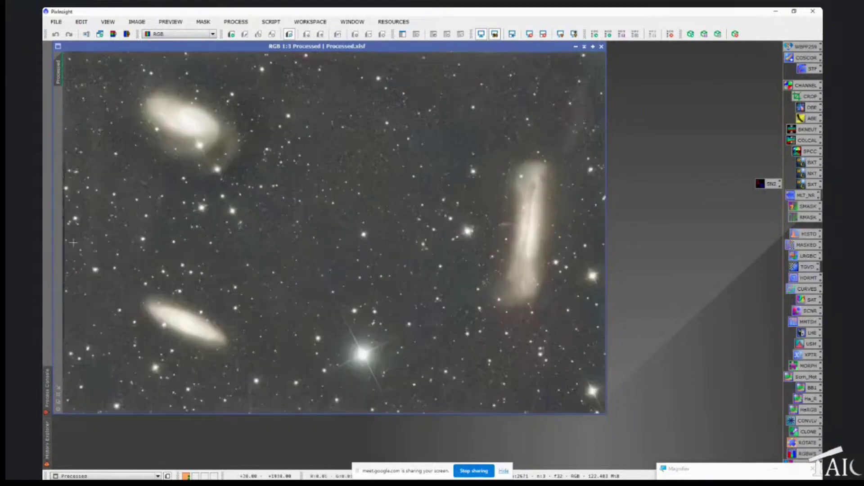
{"action": "scroll", "coordinate": [73, 243], "scroll_direction": "up", "scroll_amount": 2}
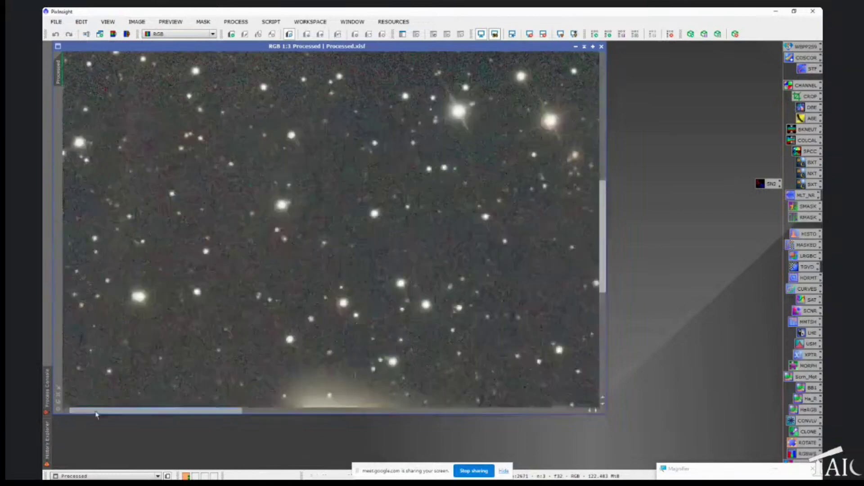